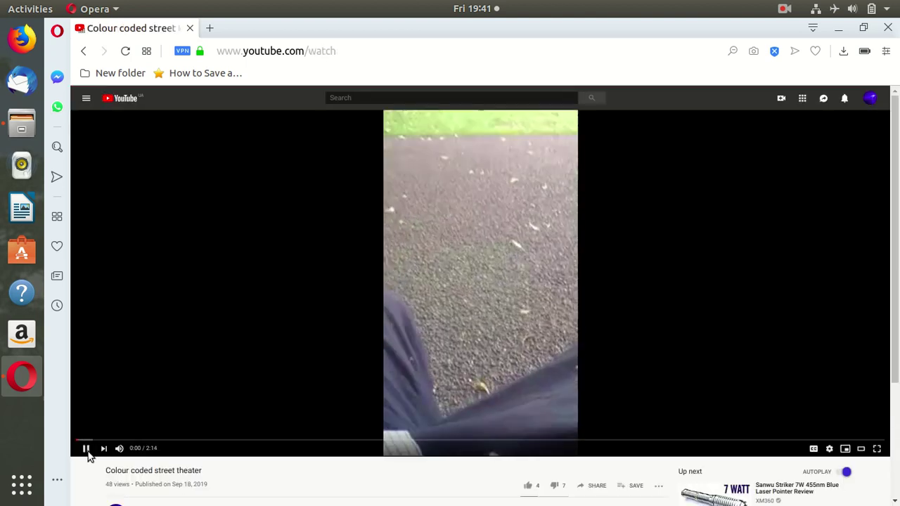
Step: Pause the 'Colour coded street theater' video near its start
left_click(86, 449)
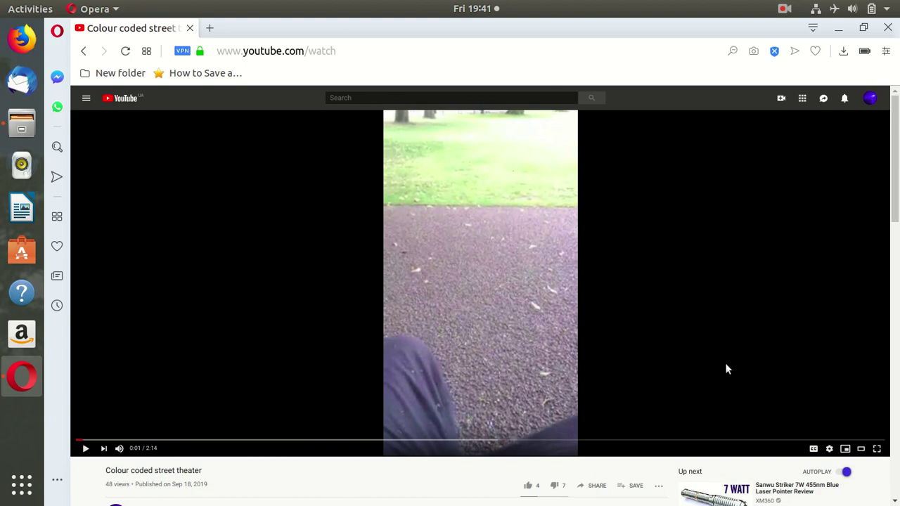
left_click_drag(894, 179, 894, 260)
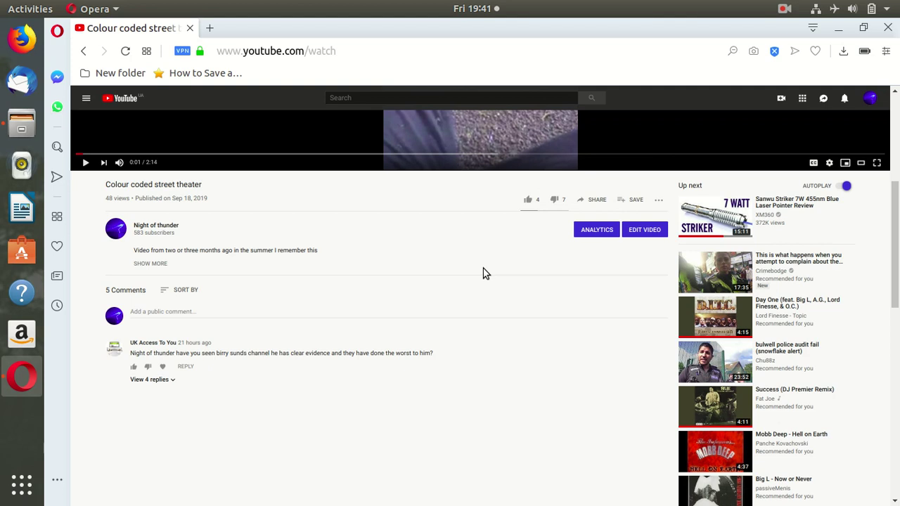
left_click_drag(894, 239, 894, 106)
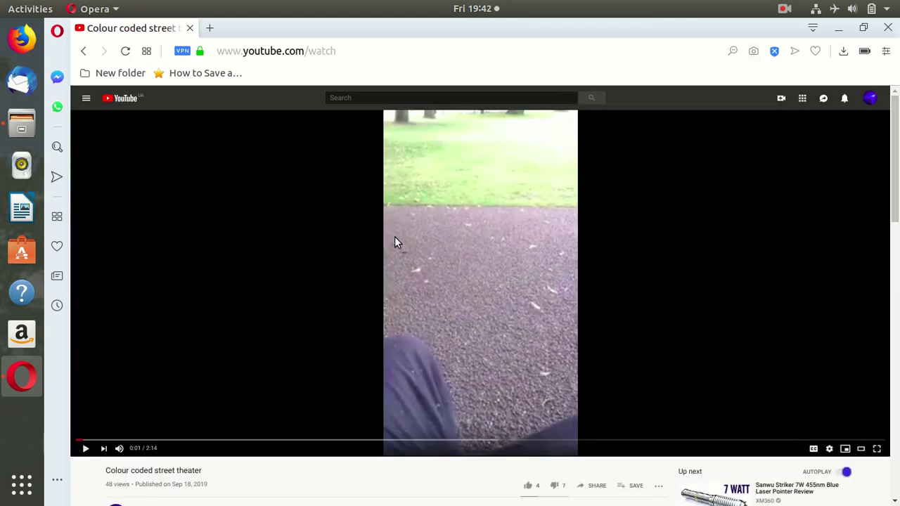
Step: Open the Videos folder in Files and open YouTube's 'Upload video' page in a new tab
left_click(22, 126)
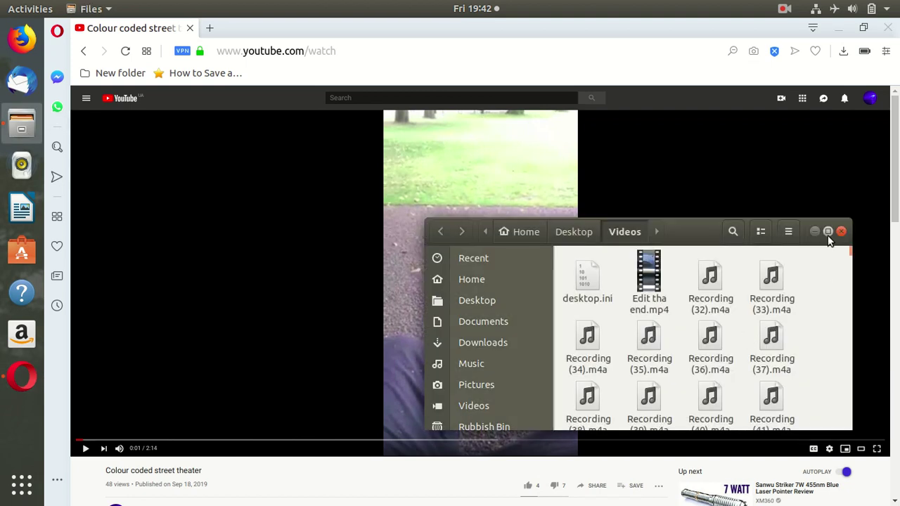
left_click(782, 98)
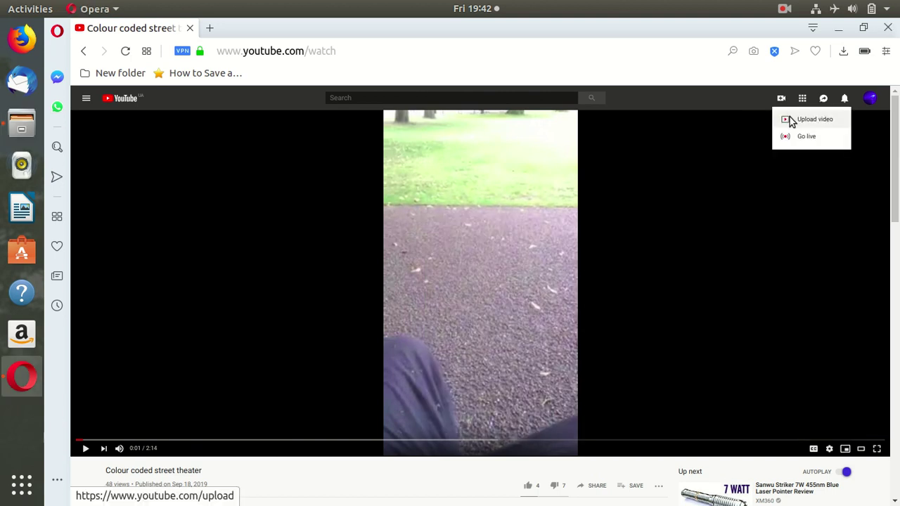
right_click(791, 121)
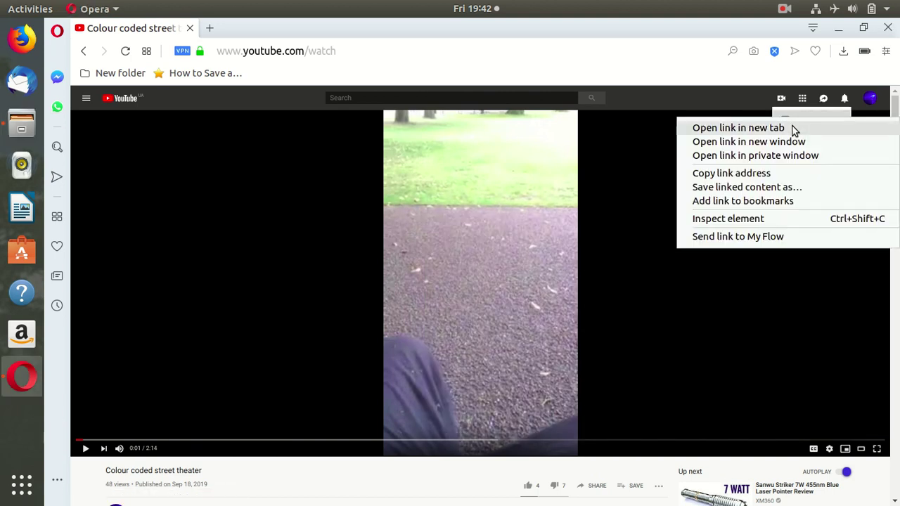
left_click(794, 130)
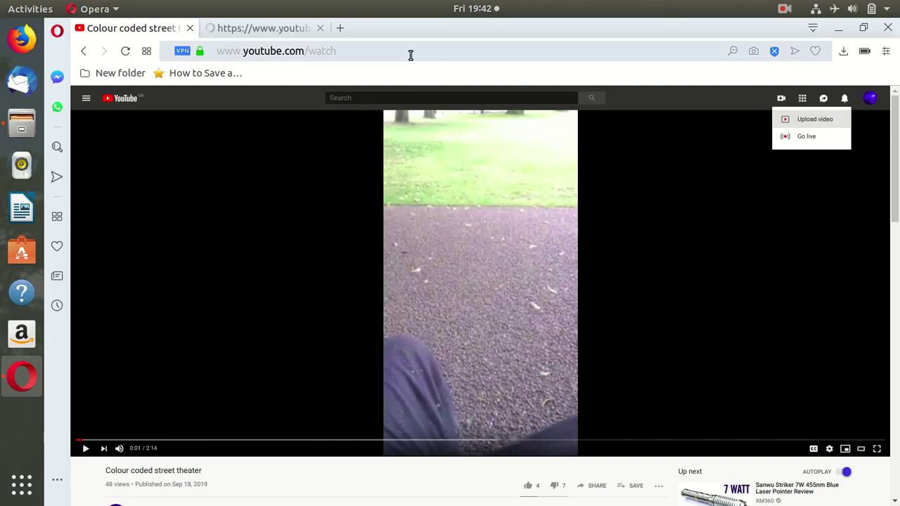
Step: Alt+Tab to the Files window showing Videos, then start switching back toward Opera
key("alt+Tab")
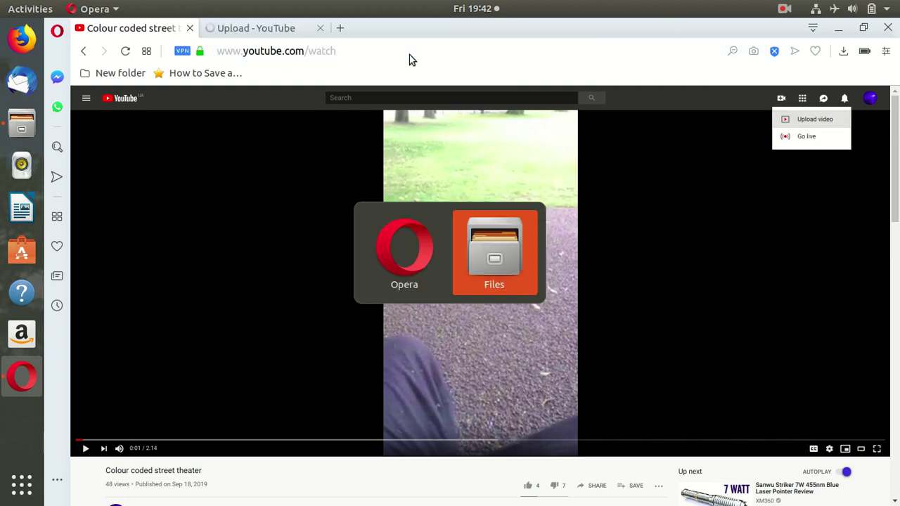
key("alt")
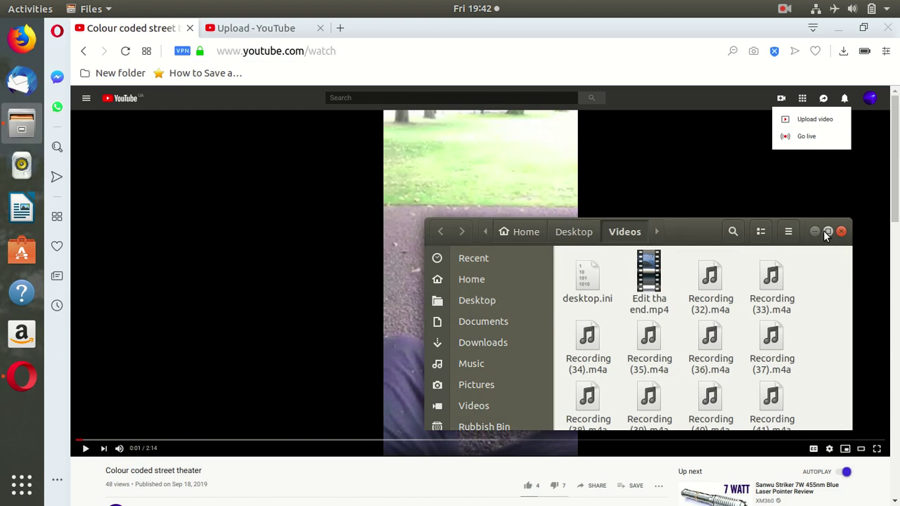
key("alt+Tab")
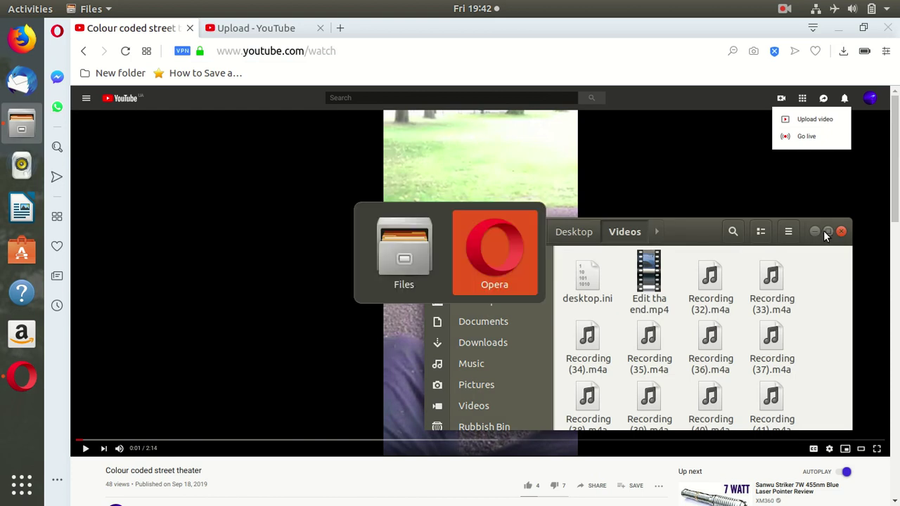